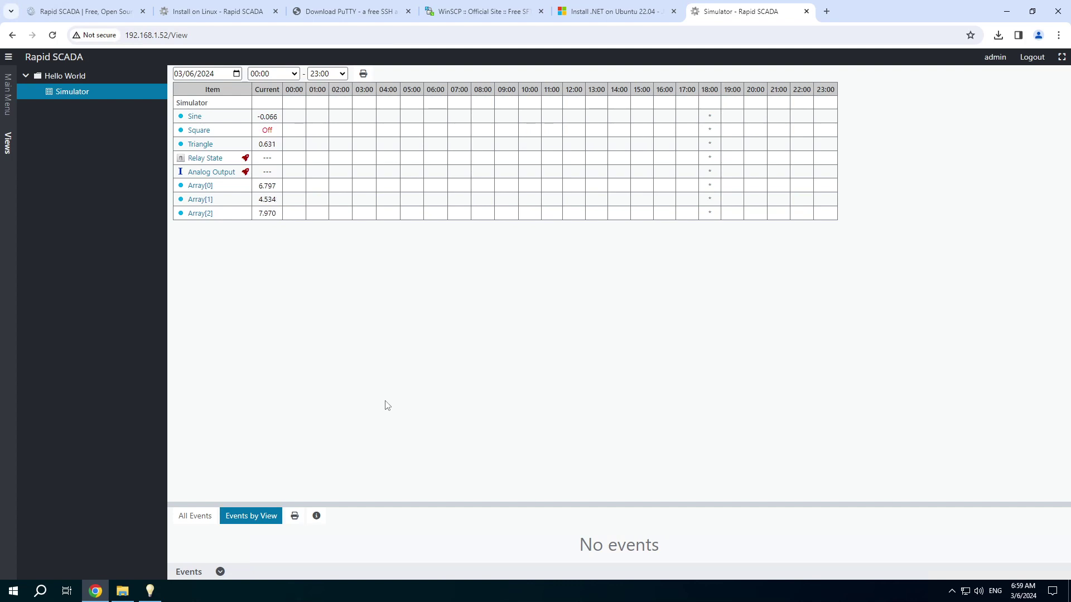
- Open HelloWorldCopy.rsproj from Recent Projects in Rapid SCADA Administrator
click(149, 591)
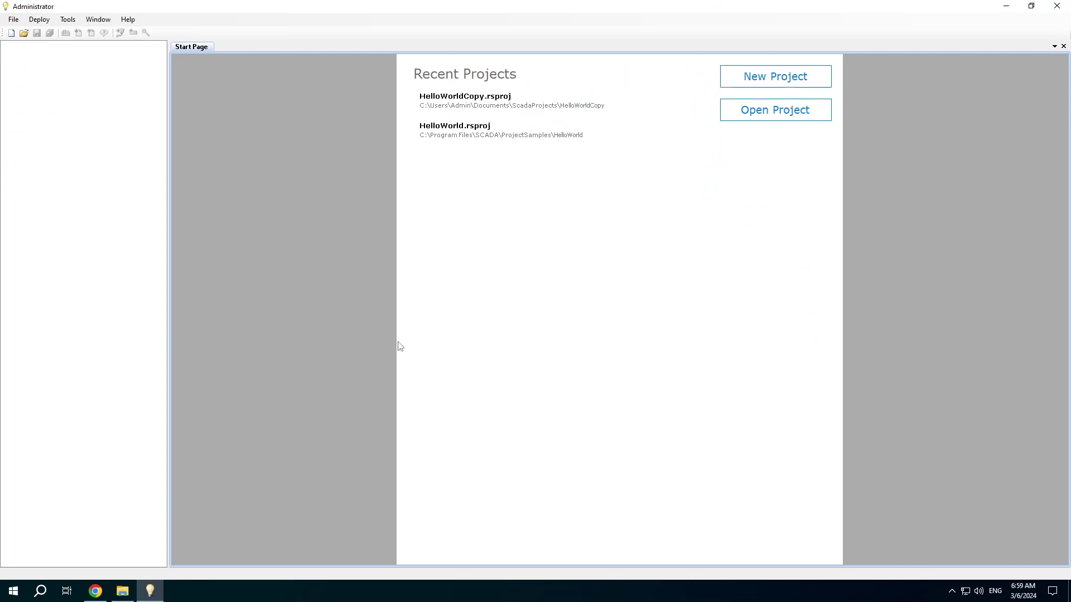
click(474, 106)
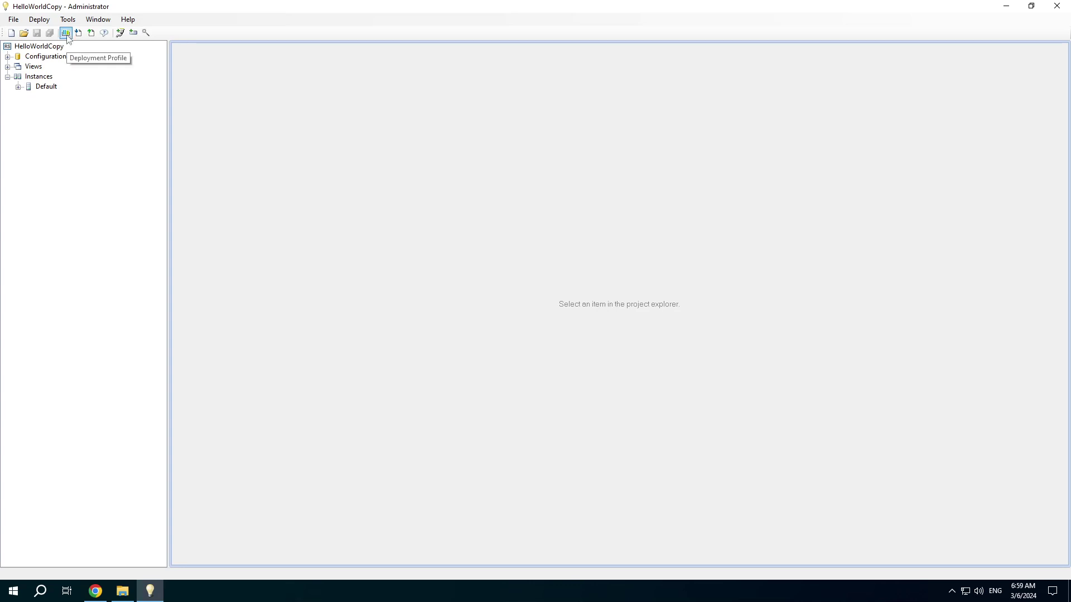
- Create a new deployment profile named 'Linux Profile' using the ExtDepAgent extension
click(66, 33)
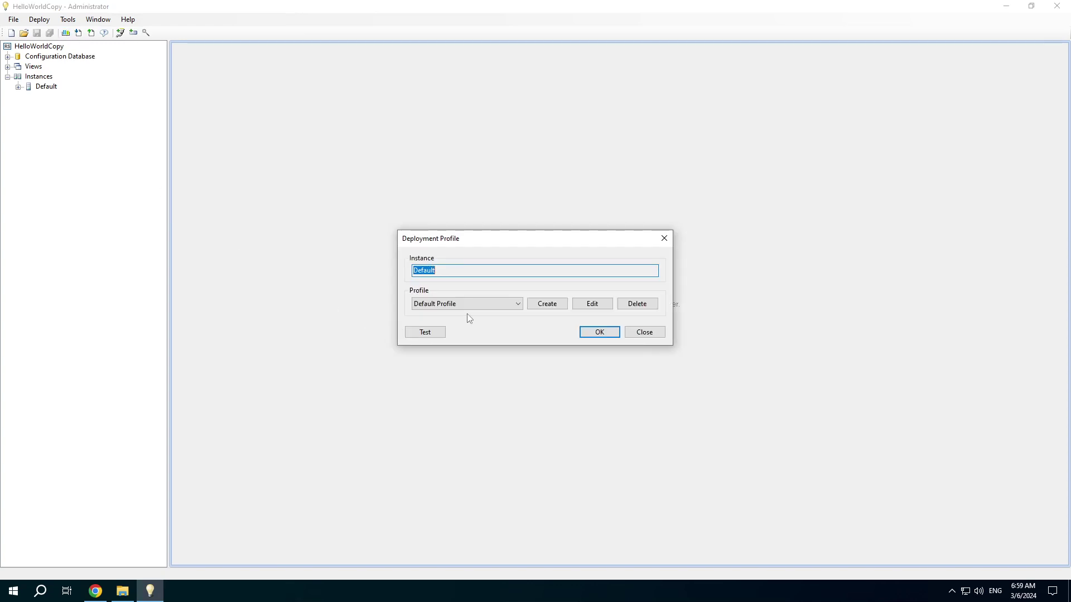
click(552, 306)
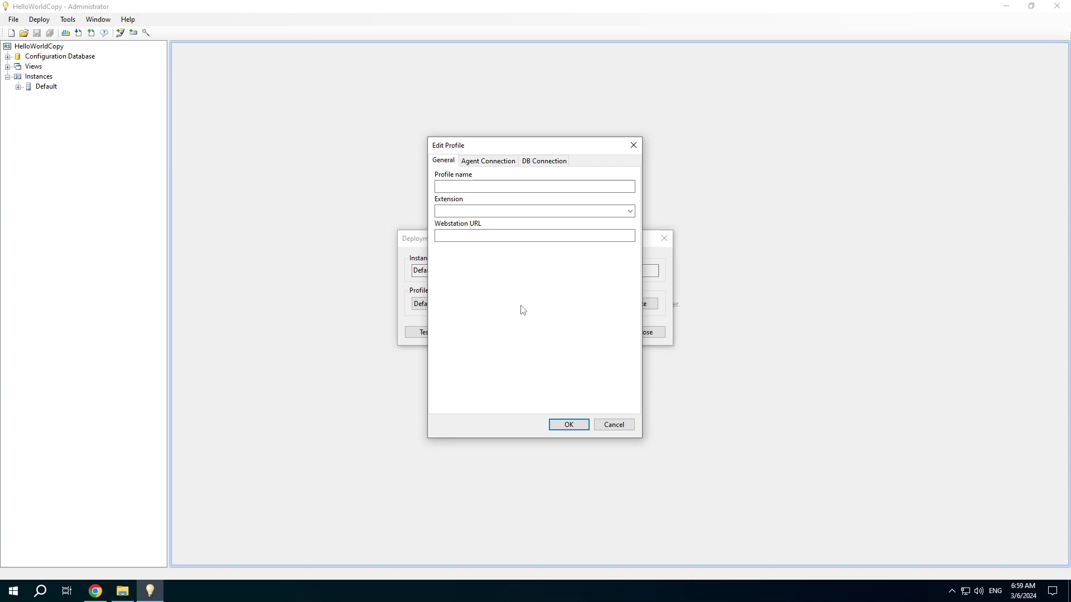
click(471, 186)
text(Linux Profile)
click(631, 211)
click(610, 222)
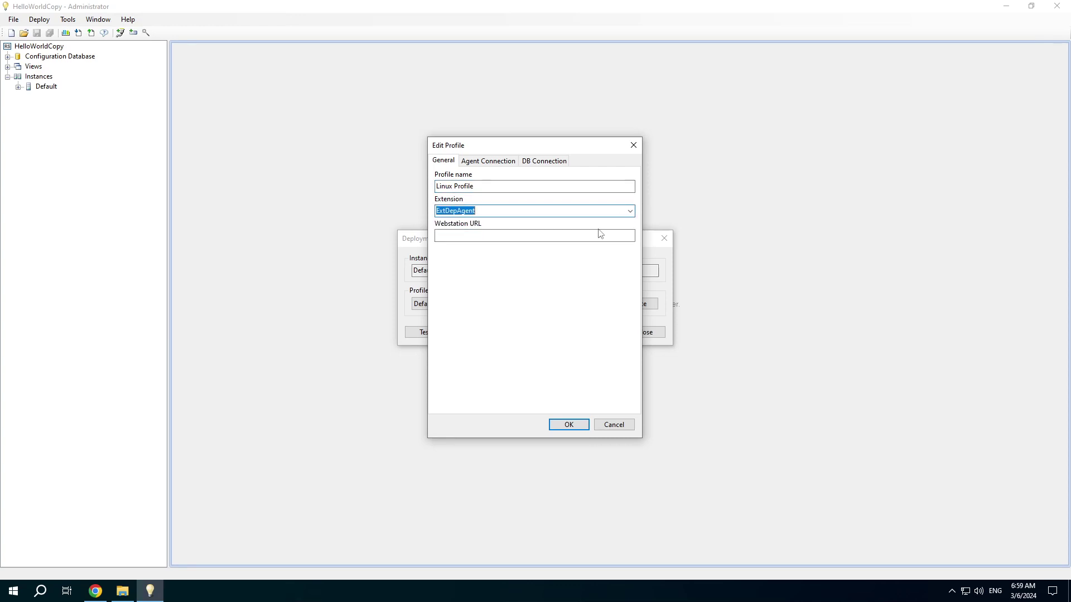
click(95, 590)
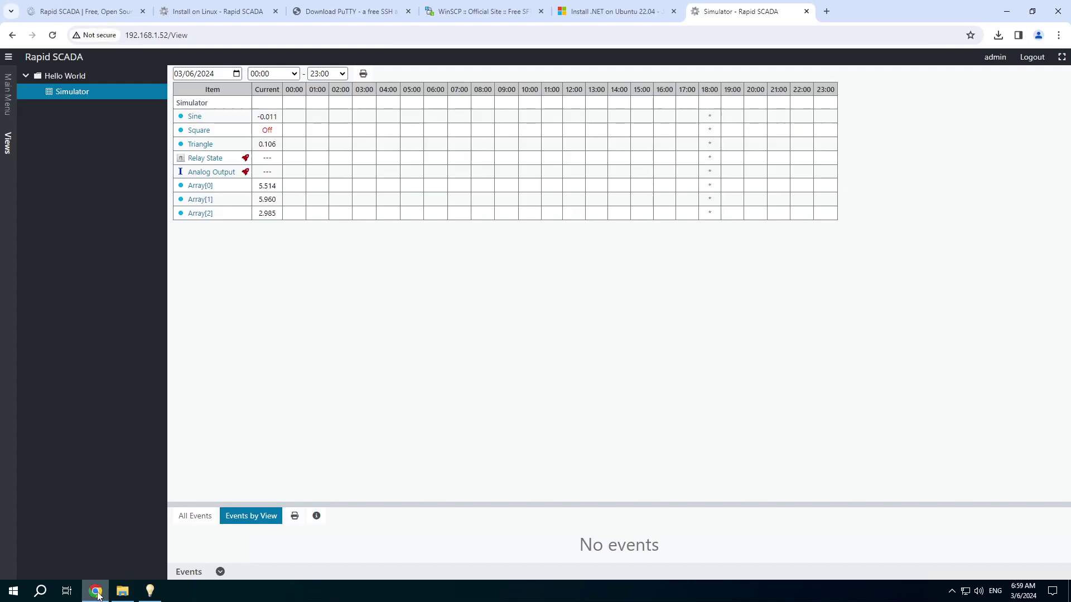
click(260, 34)
key(ctrl+c)
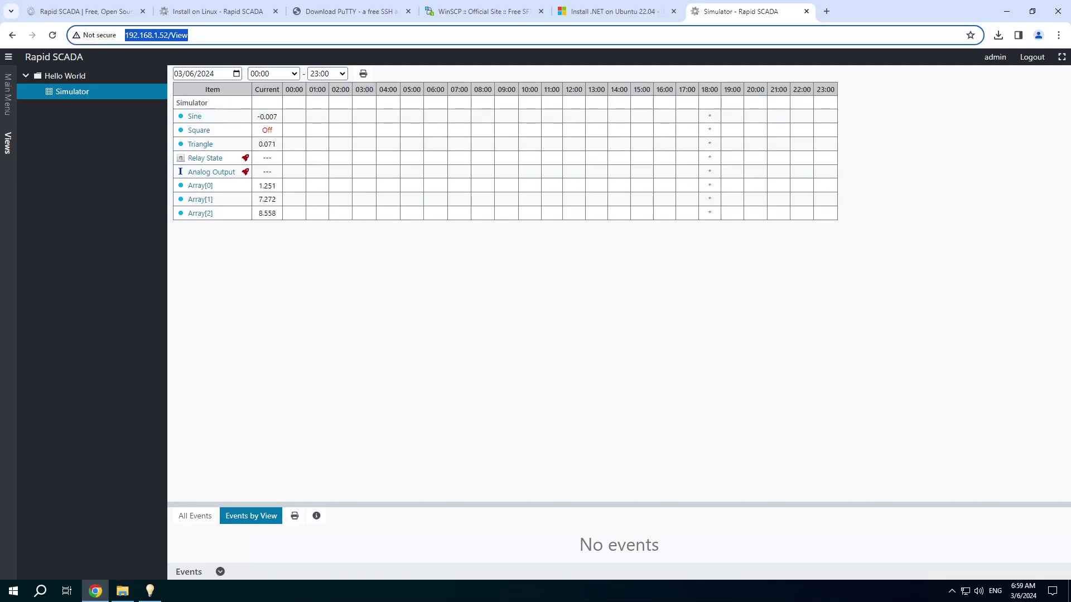
click(149, 590)
click(534, 235)
key(ctrl+v)
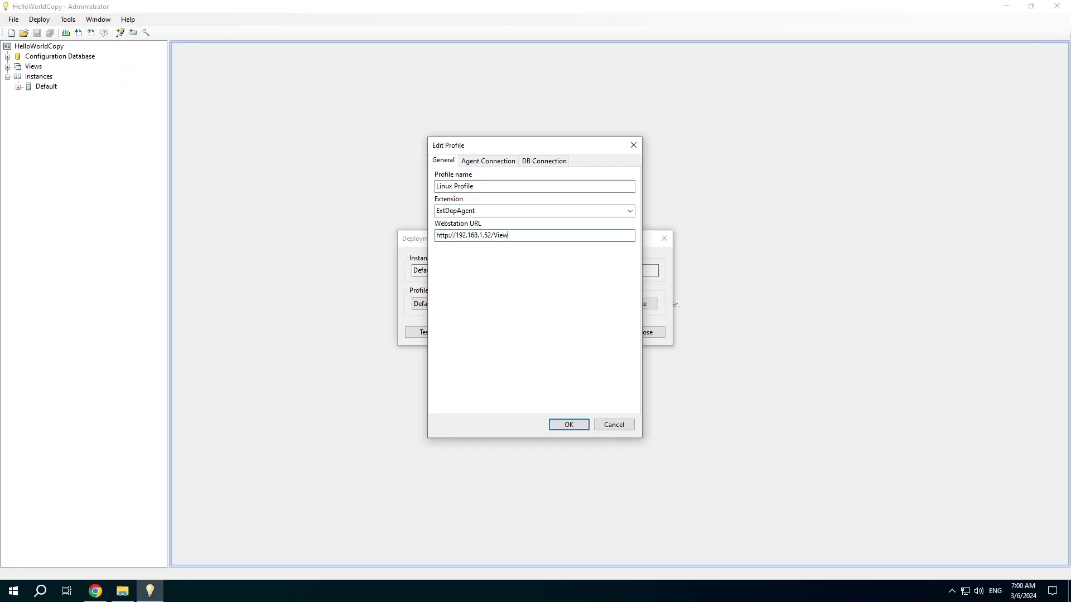
key(shift+Left)
key(shift+Left)
key(shift+Left)
key(shift+Left)
key(BackSpace)
- Set the agent connection host to 192.168.1.52 and enter the agent password
click(483, 164)
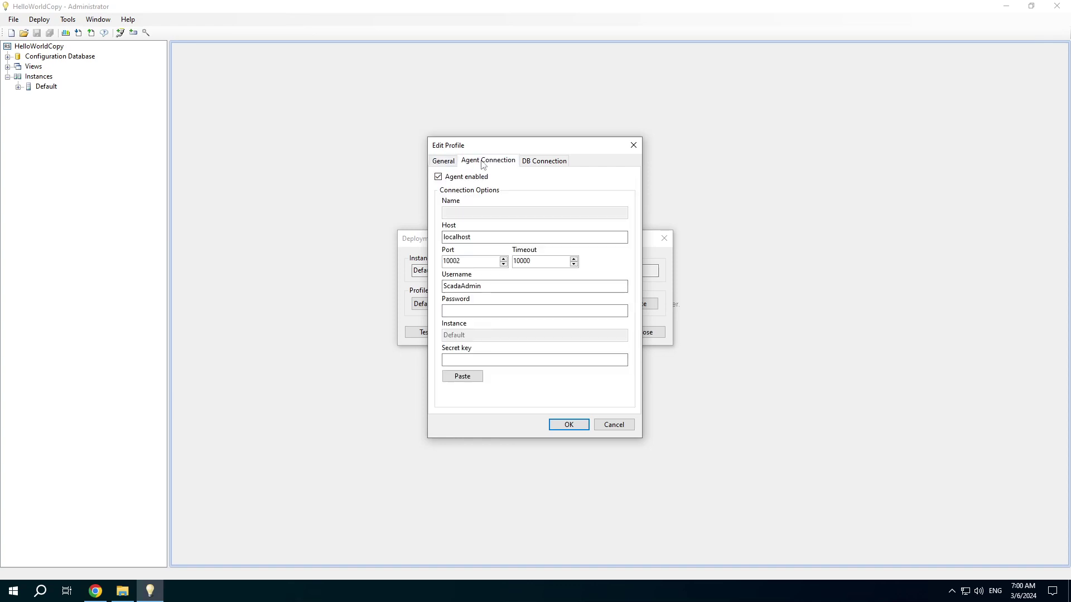
drag(477, 238, 441, 239)
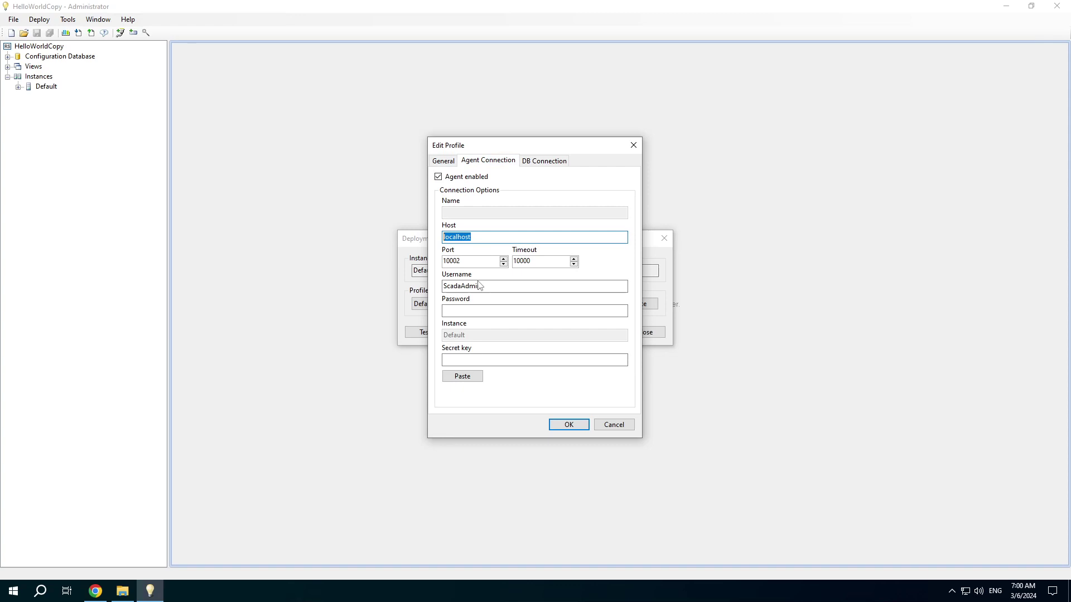
text(192.168.1.52)
click(460, 261)
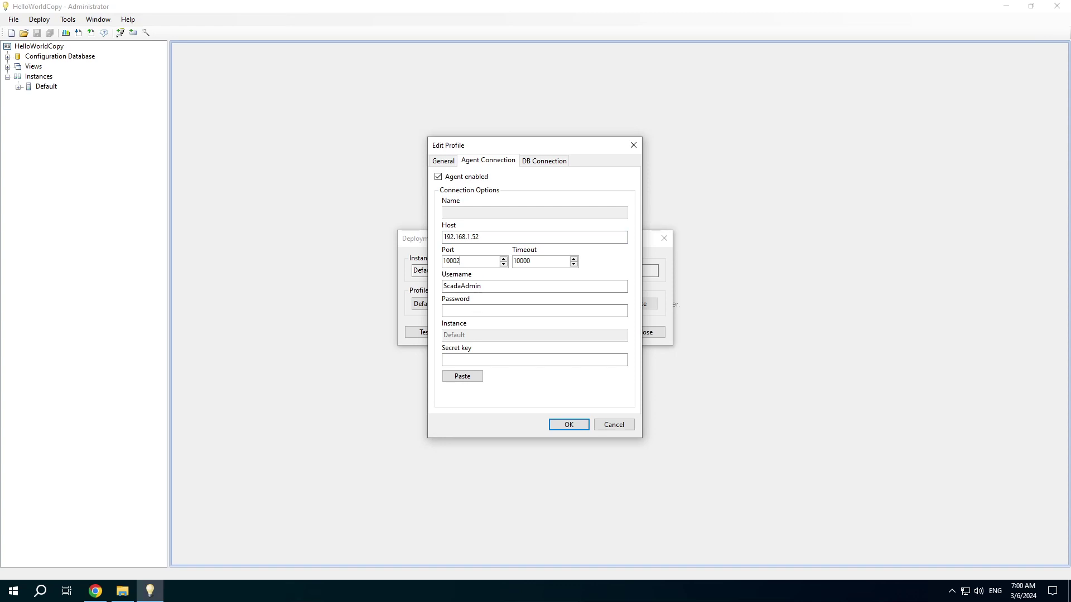
click(474, 311)
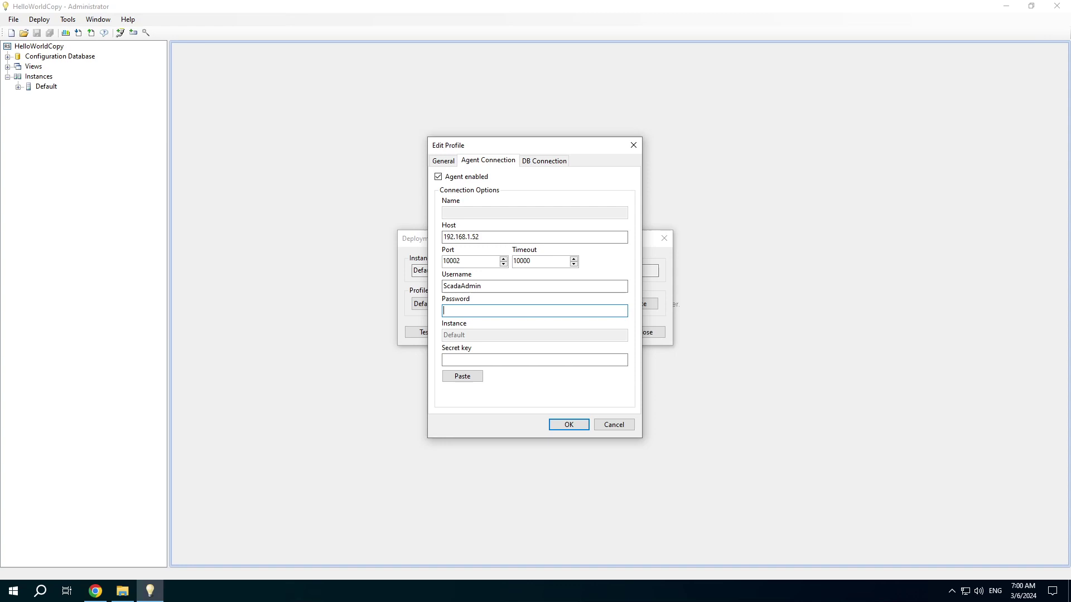
text(•••••)
- Save Linux Profile, then copy the secret key from Default Profile's agent connection
click(572, 430)
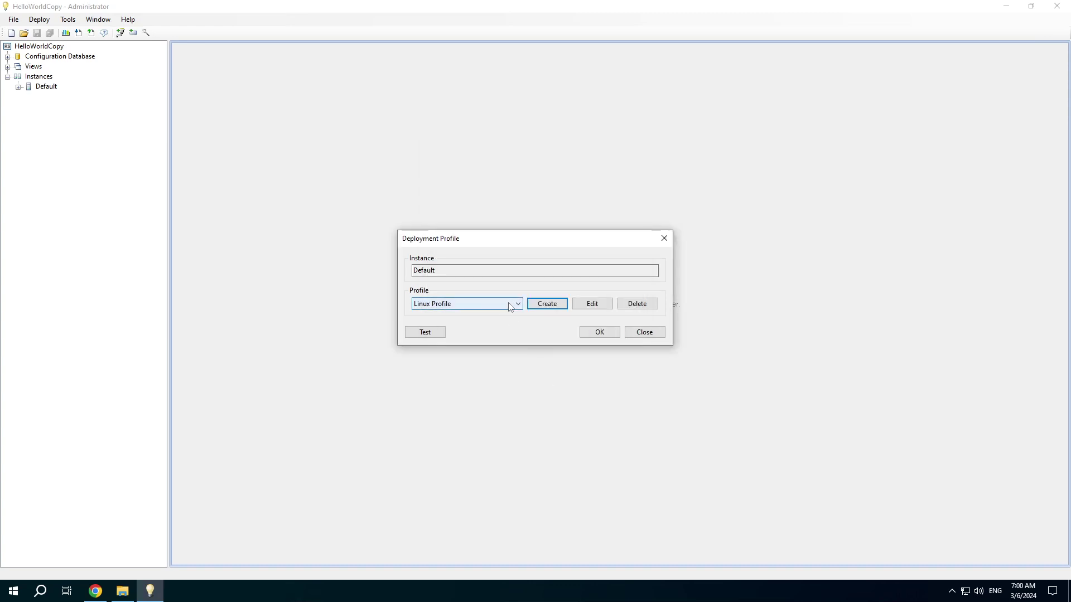
click(507, 306)
click(491, 323)
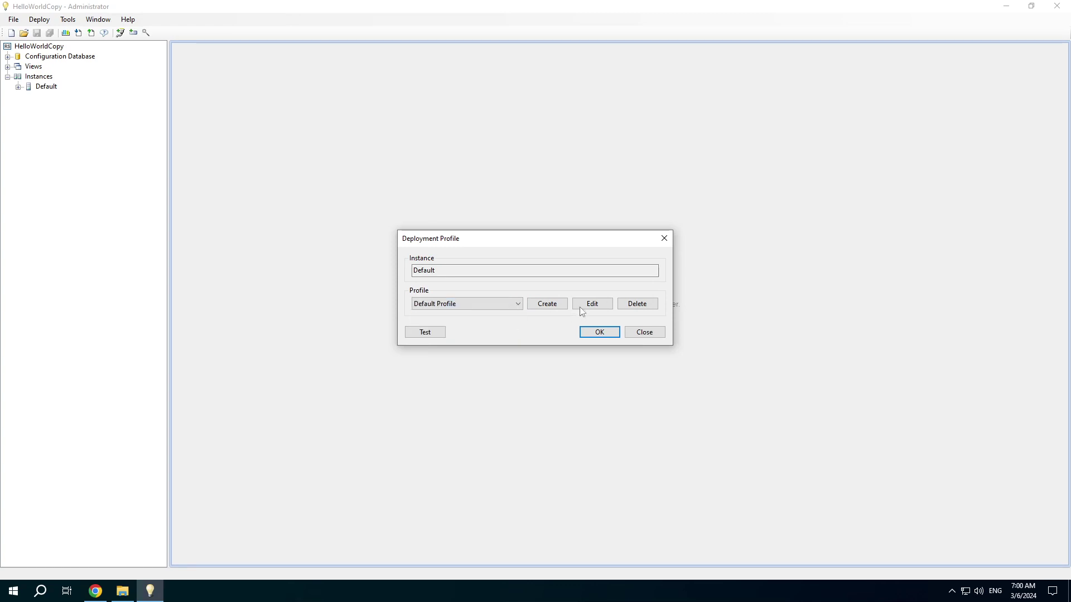
click(592, 303)
click(489, 161)
click(547, 360)
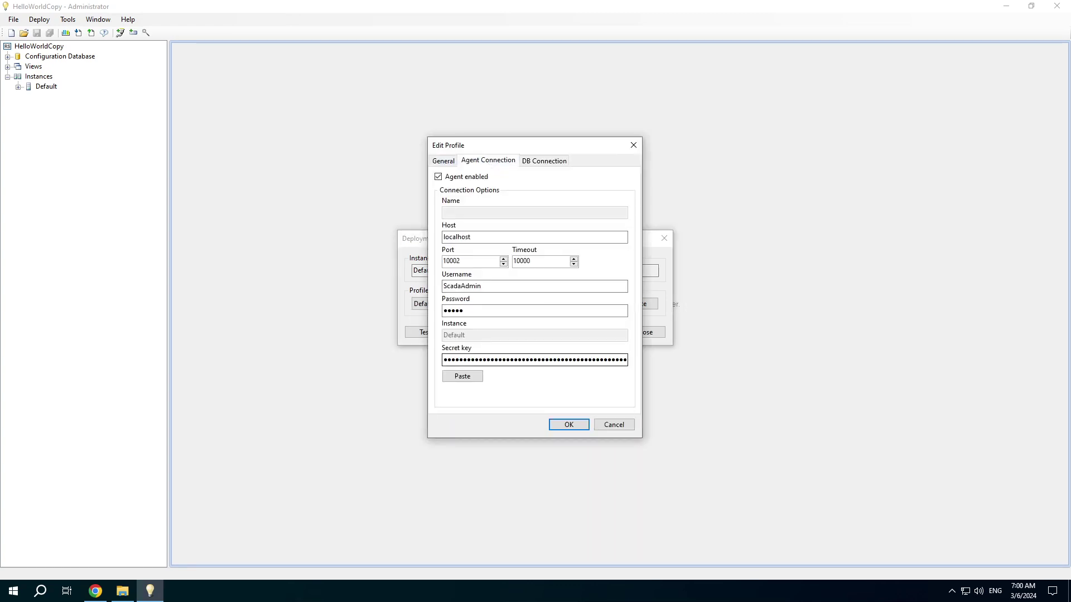
key(ctrl+a)
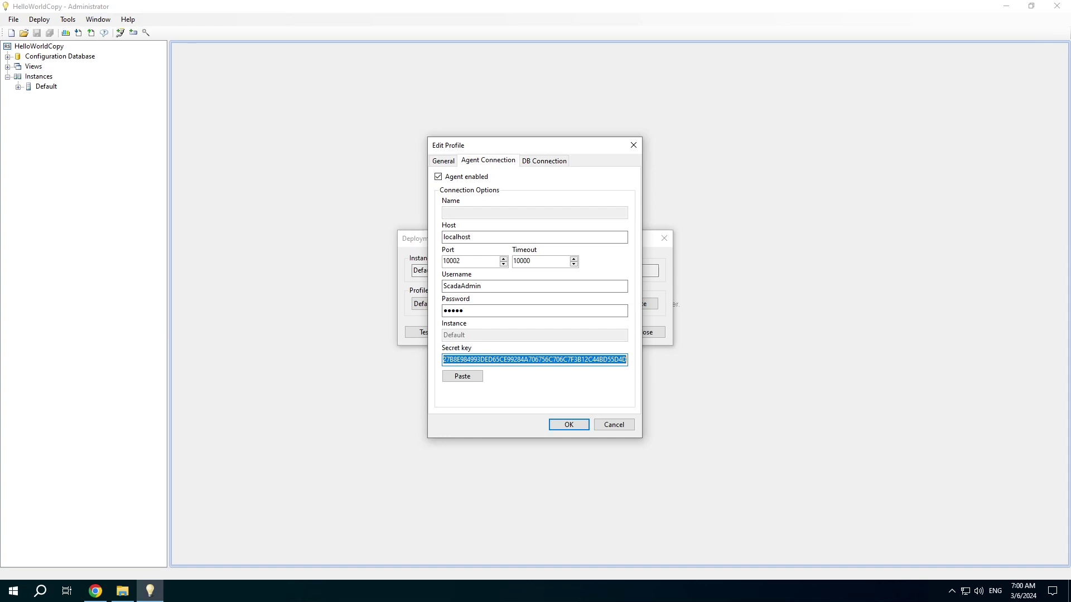
click(614, 424)
- Paste the copied secret key into Linux Profile's agent connection settings
click(483, 303)
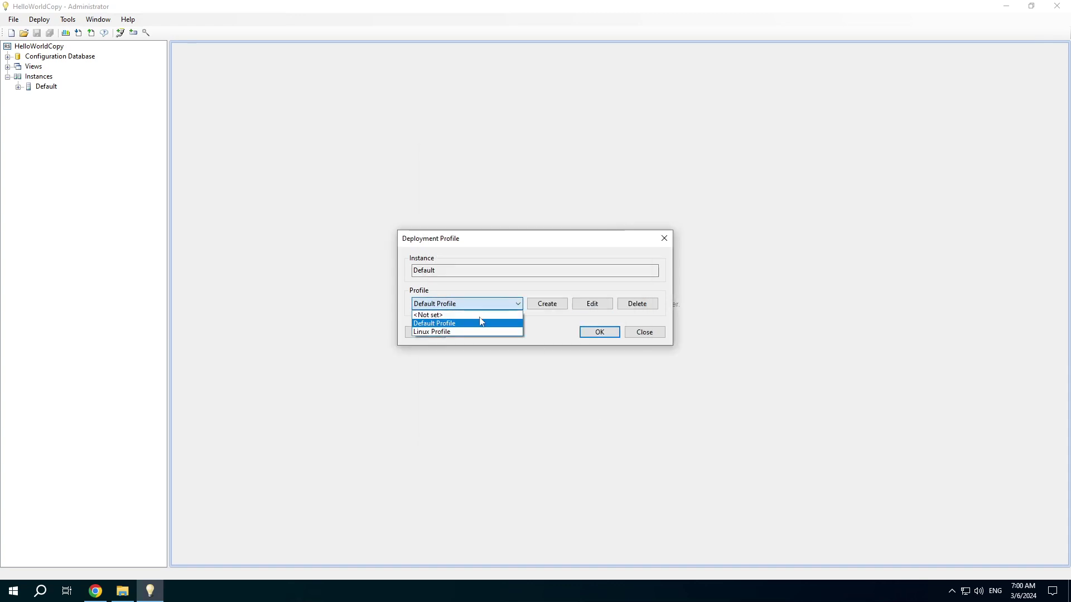
click(478, 332)
click(580, 310)
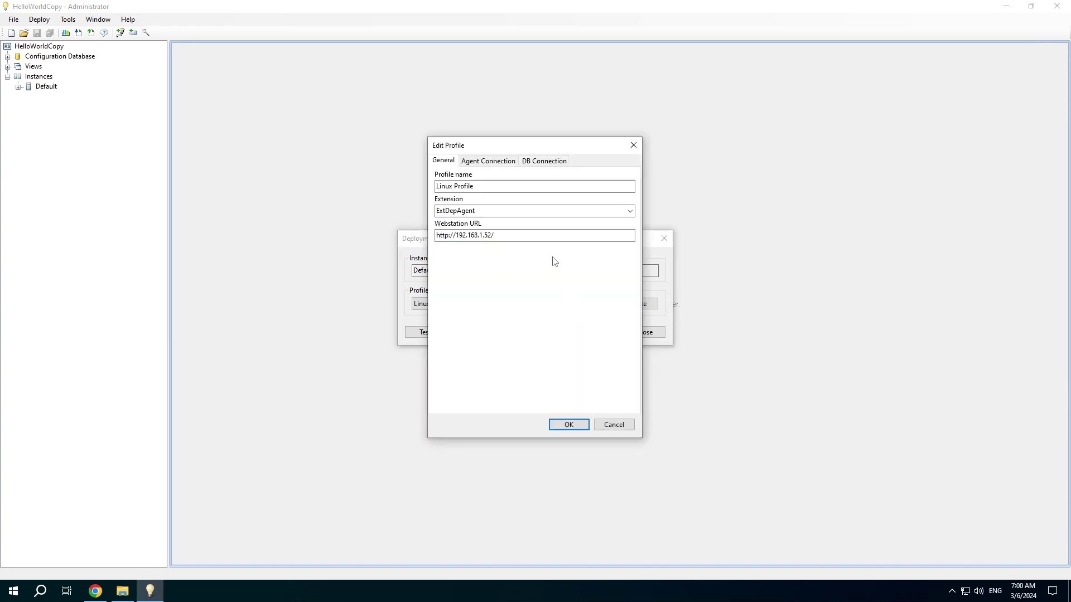
click(490, 162)
click(473, 376)
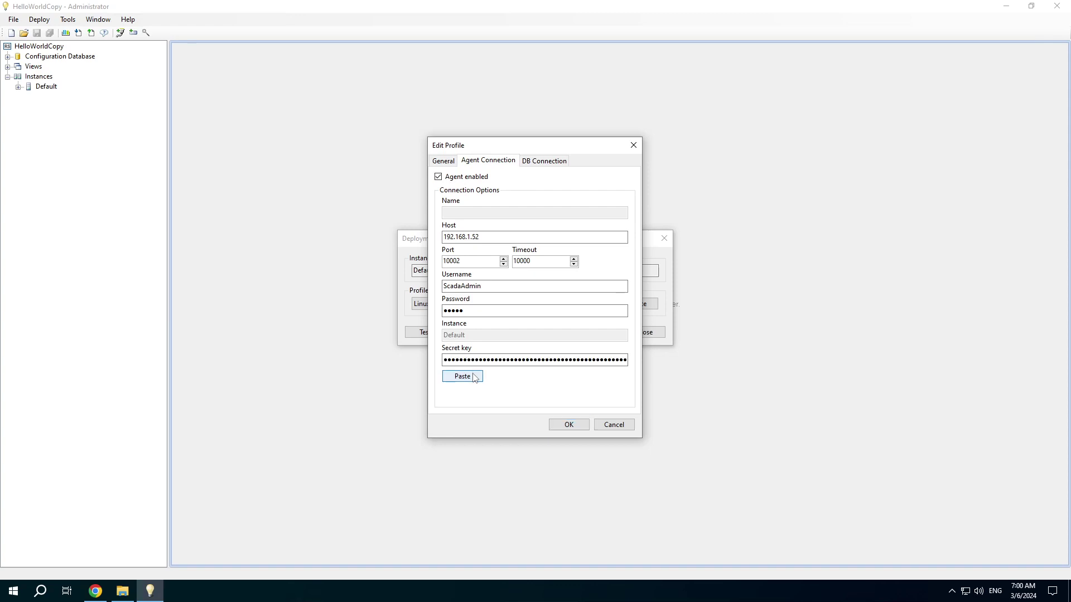
- Save Linux Profile, pass the 'Agent connection is OK' test, and apply it as the deployment profile
click(568, 425)
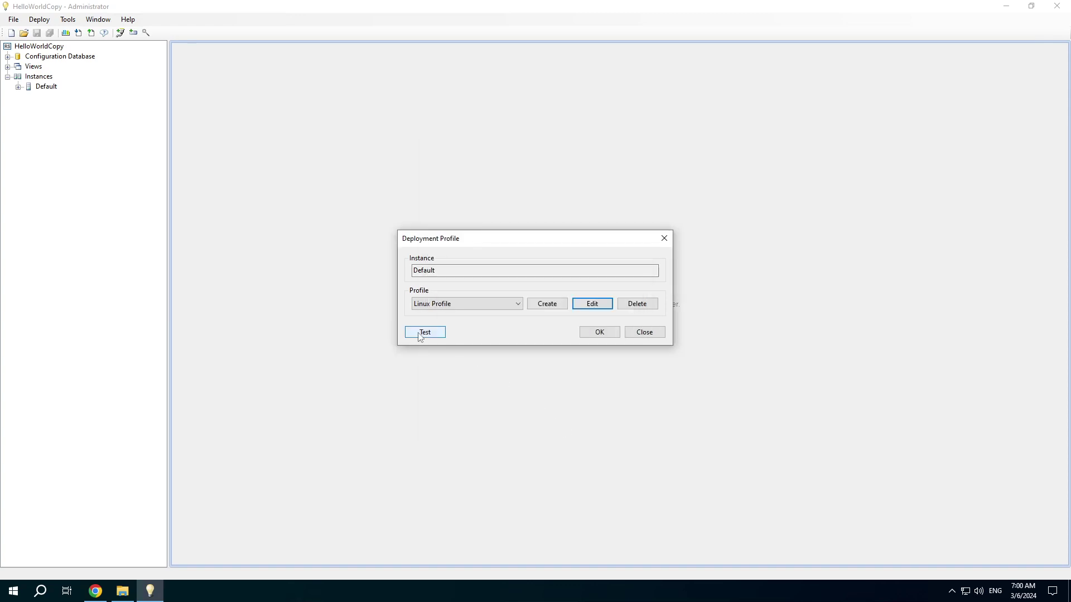
click(419, 334)
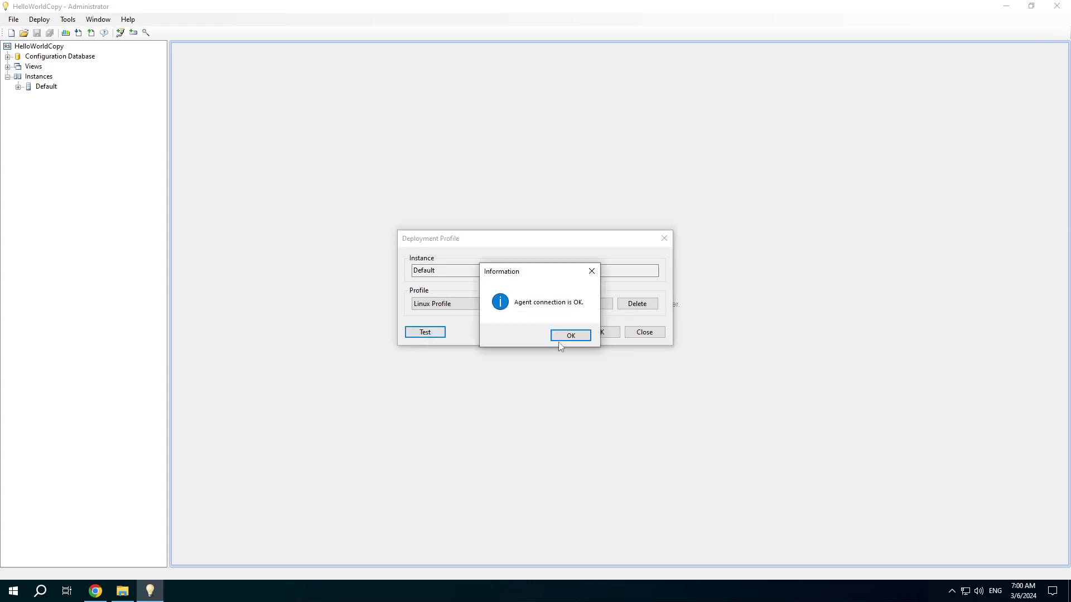
click(569, 338)
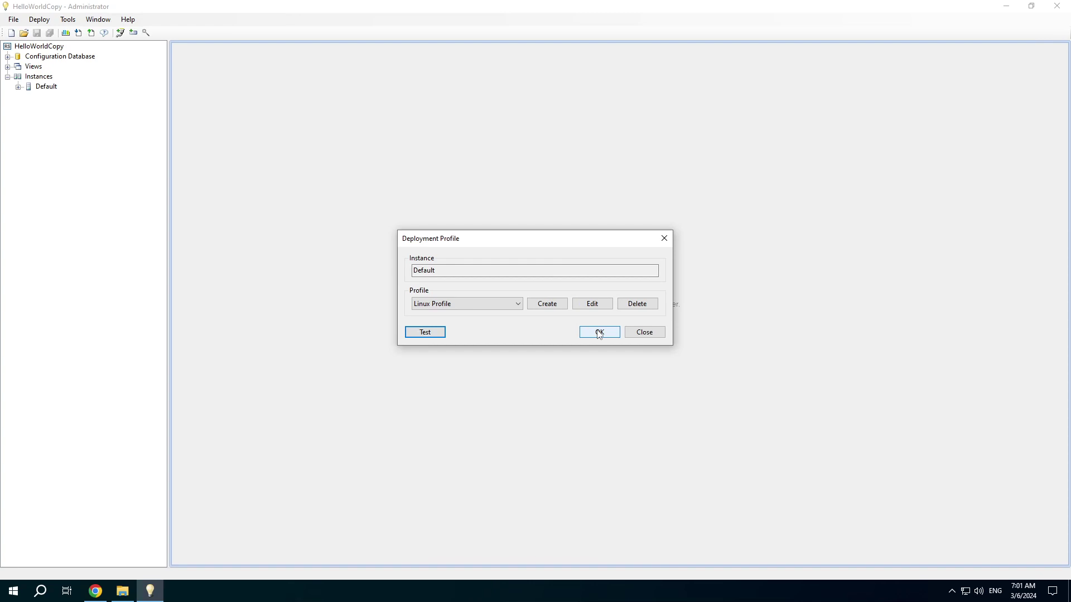
click(599, 333)
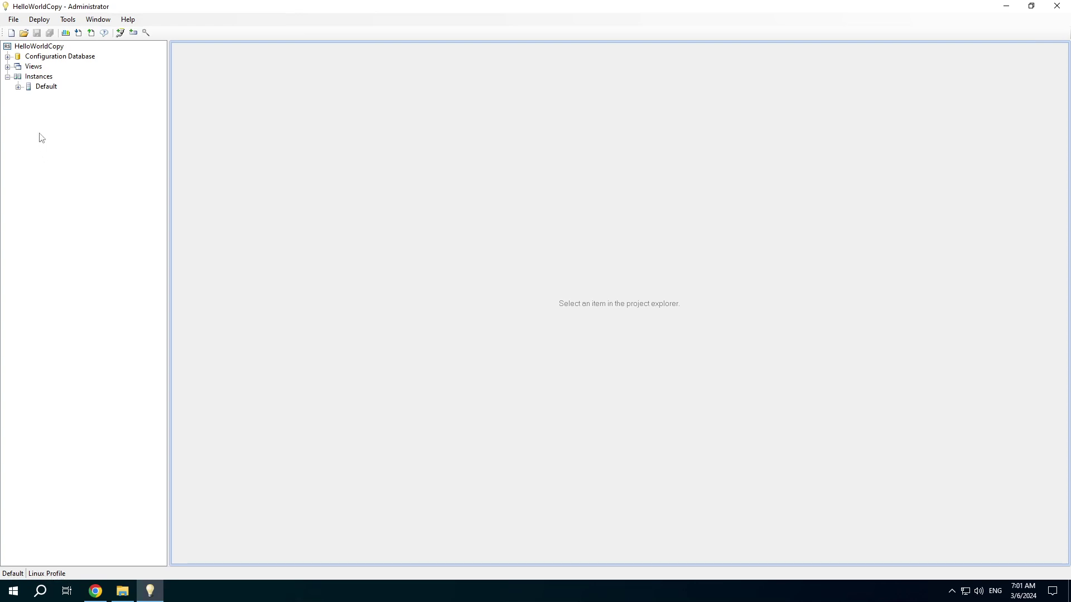
- Expand Default > Server and open the Server logs
click(19, 87)
click(29, 97)
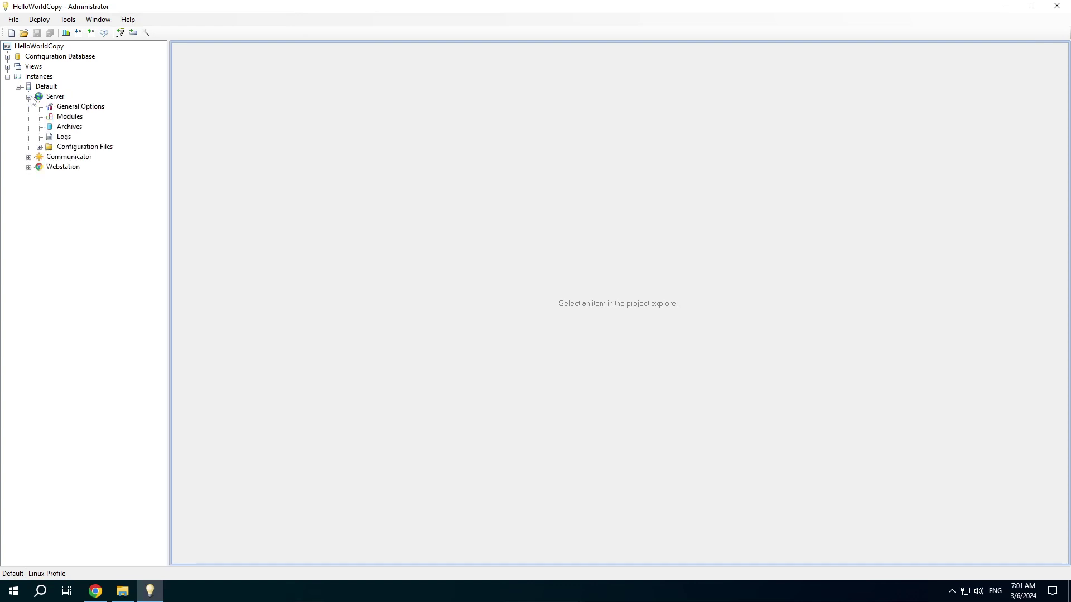
click(64, 137)
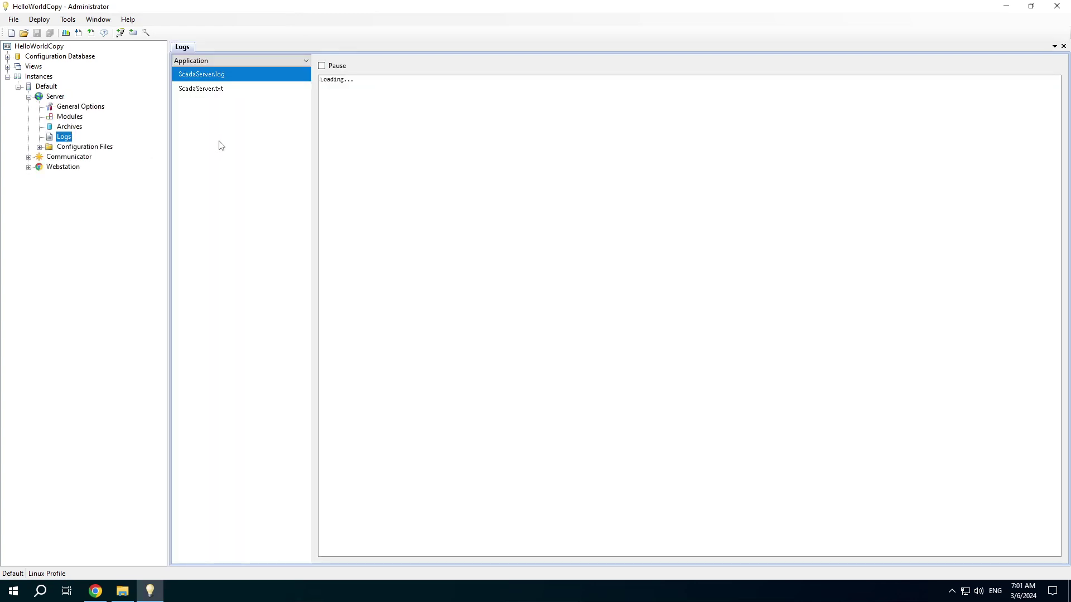
click(411, 544)
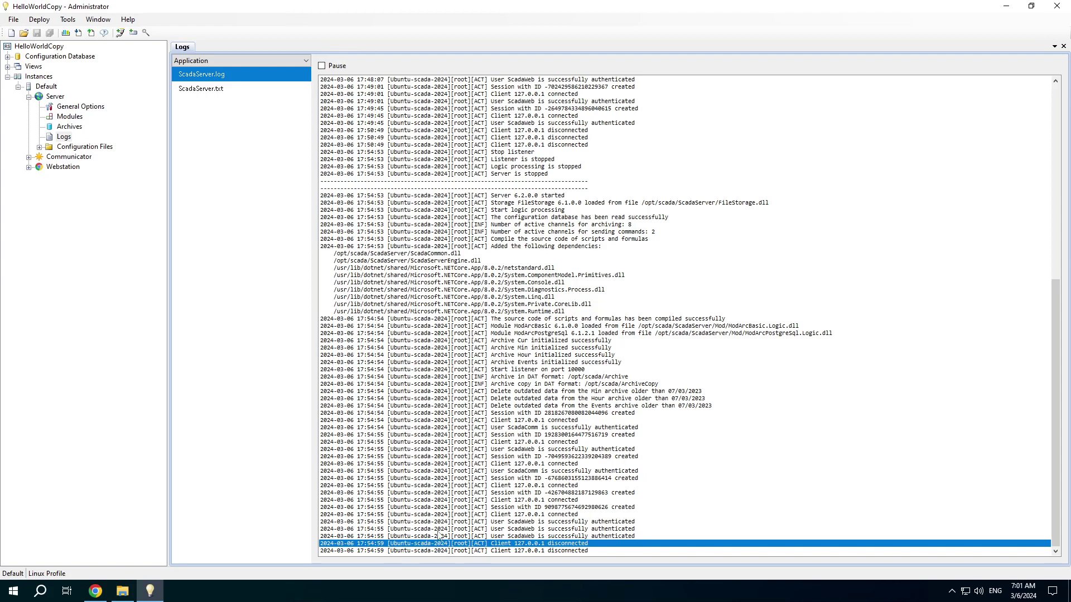
- Open the Communicator and Webstation logs of the Default instance
click(29, 157)
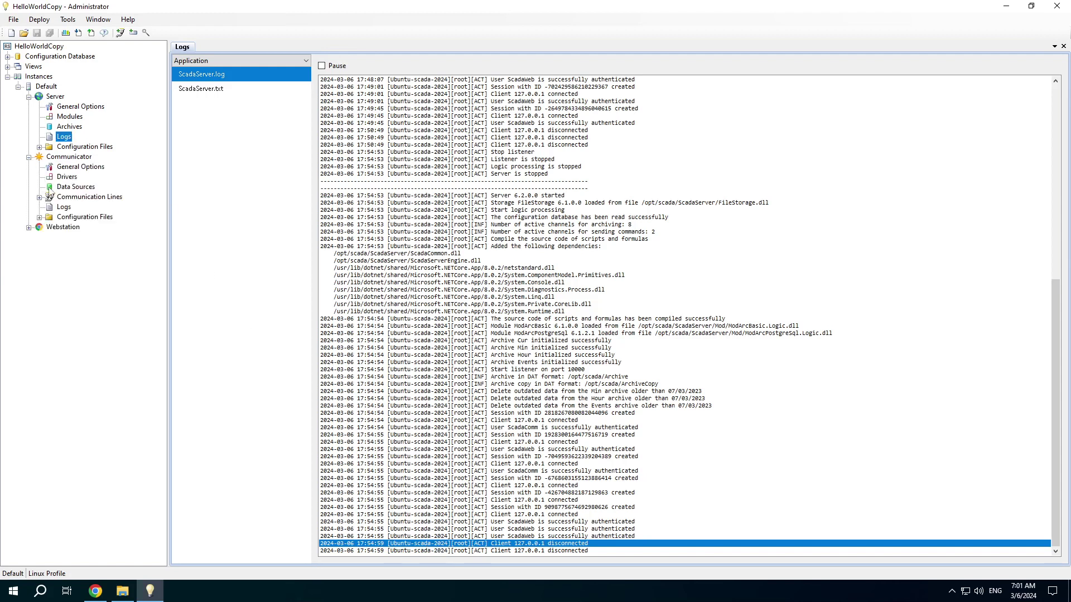
double_click(64, 207)
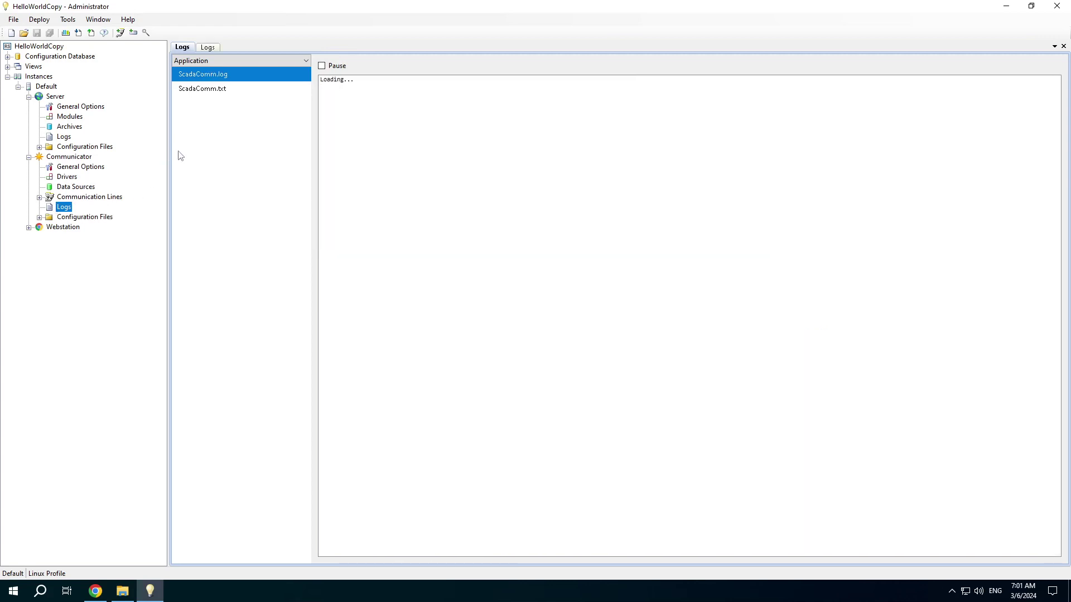
click(29, 228)
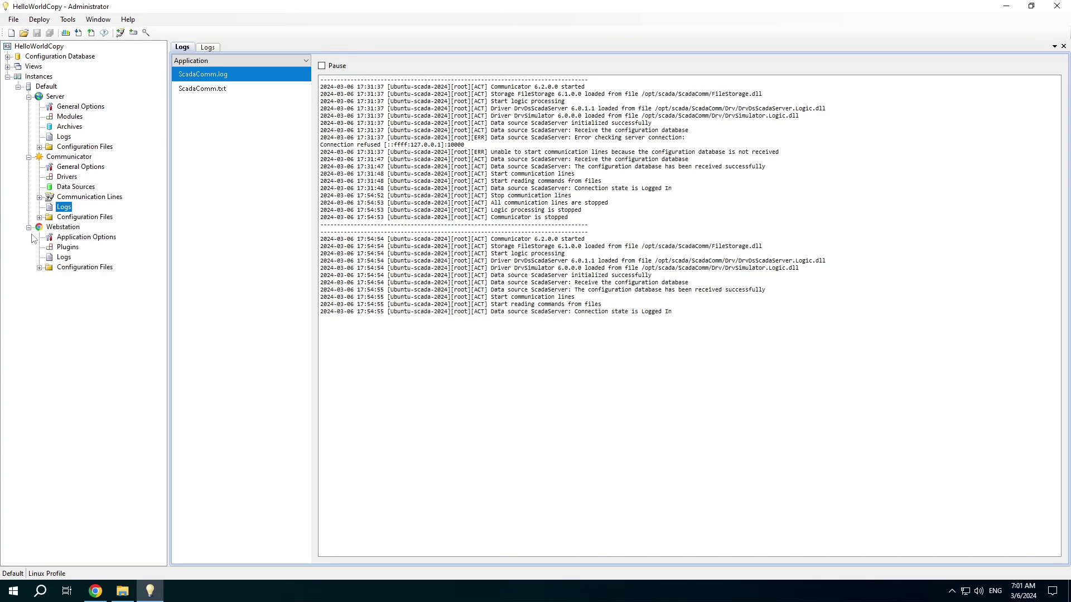
double_click(63, 257)
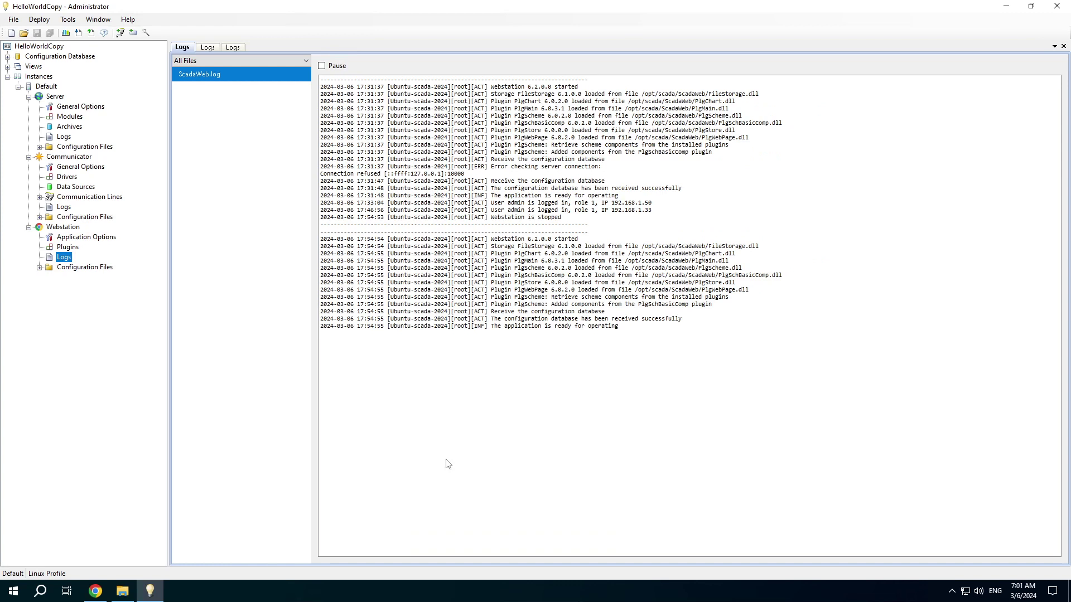
- Upload the configuration via Linux Profile with default options, restarting Server, Communicator and Webstation
click(451, 327)
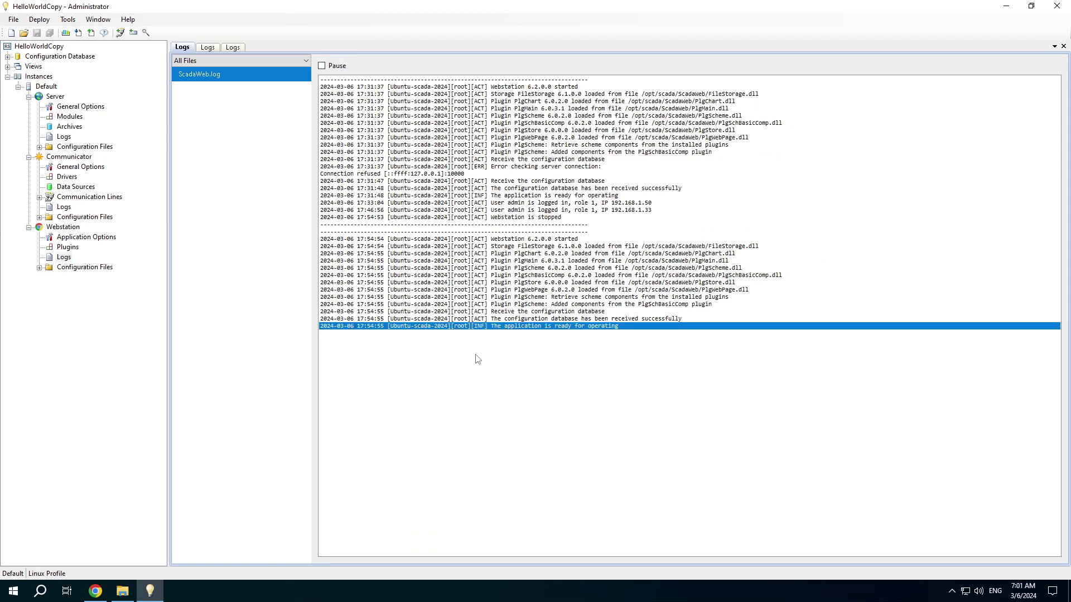
click(90, 34)
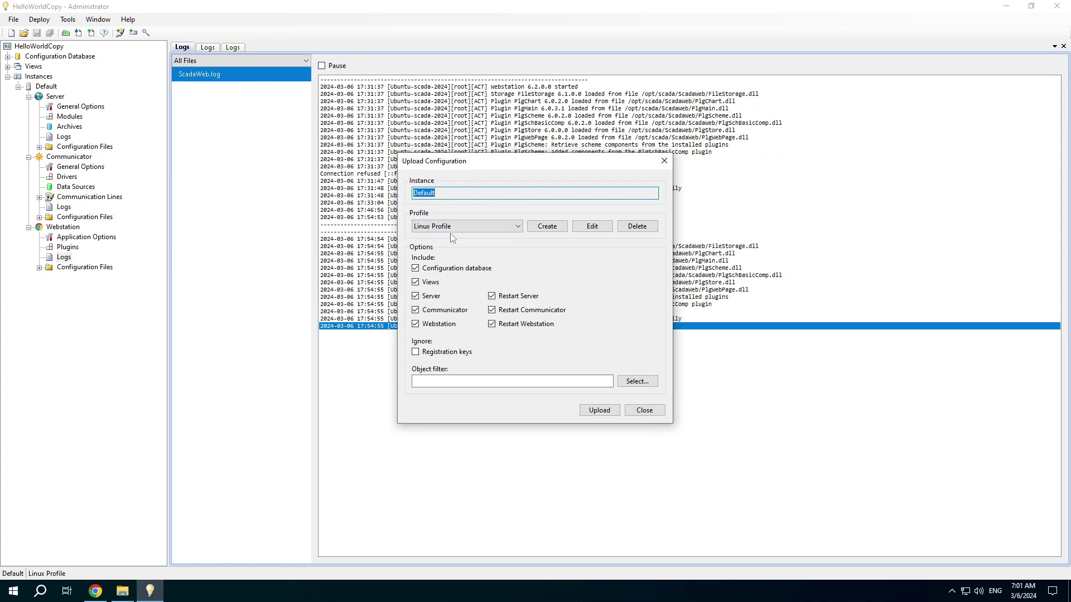
click(598, 410)
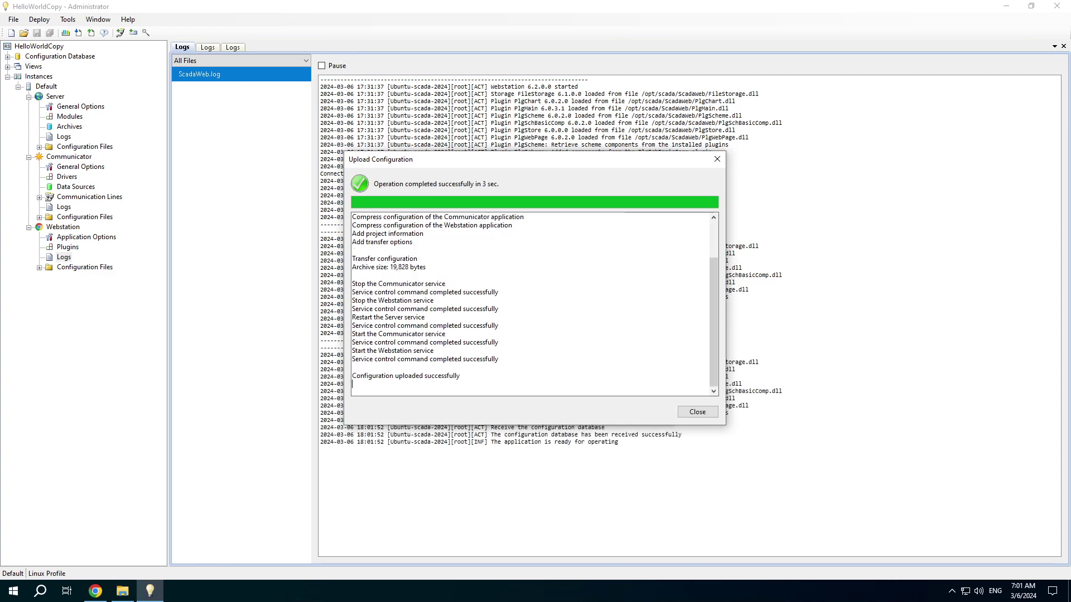
click(701, 413)
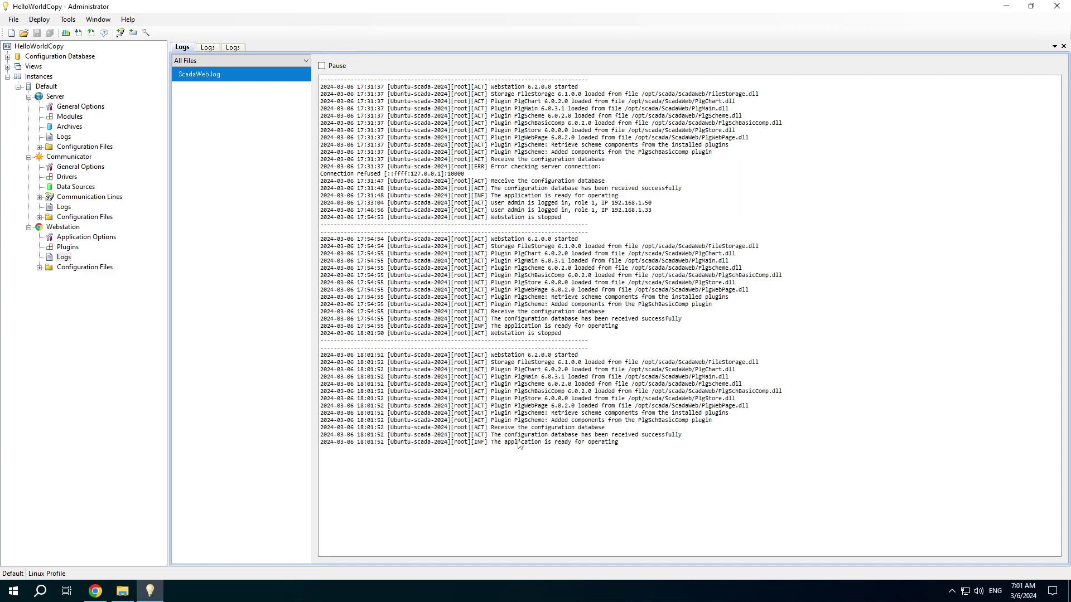
click(402, 350)
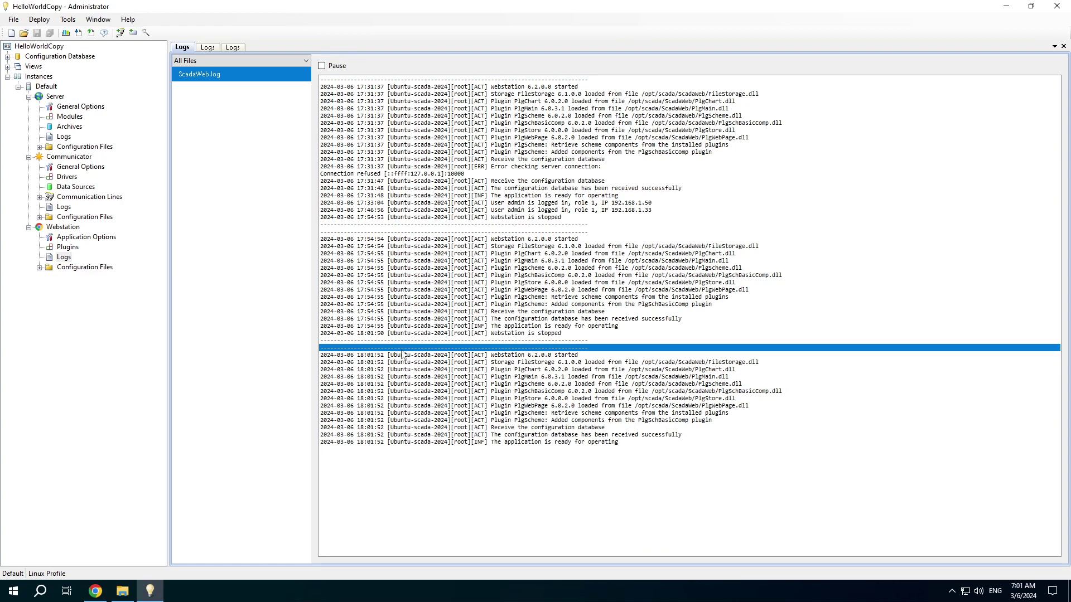